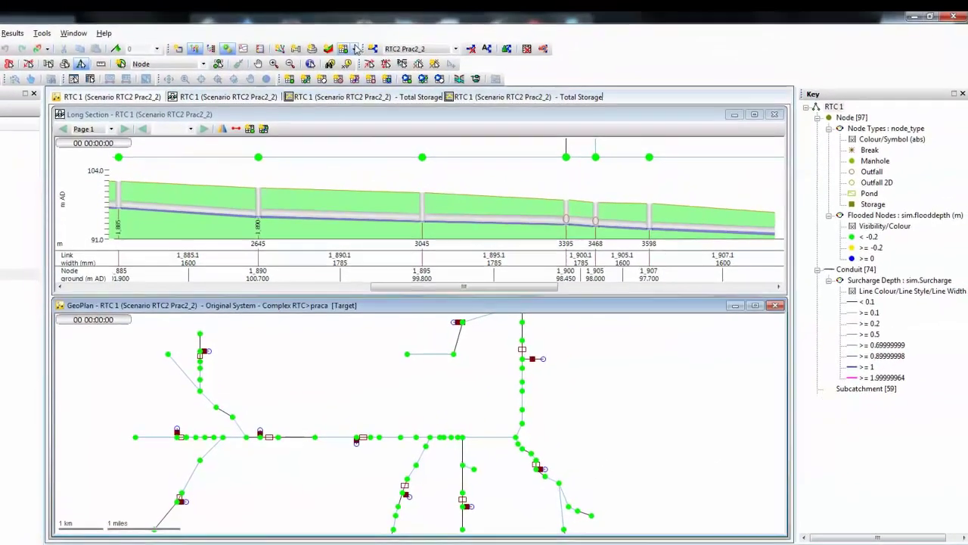
# Step: Review the RTC control rules Q1 and Q6 for sluices TNK00008.1 and TNK00006.1
pyautogui.click(356, 48)
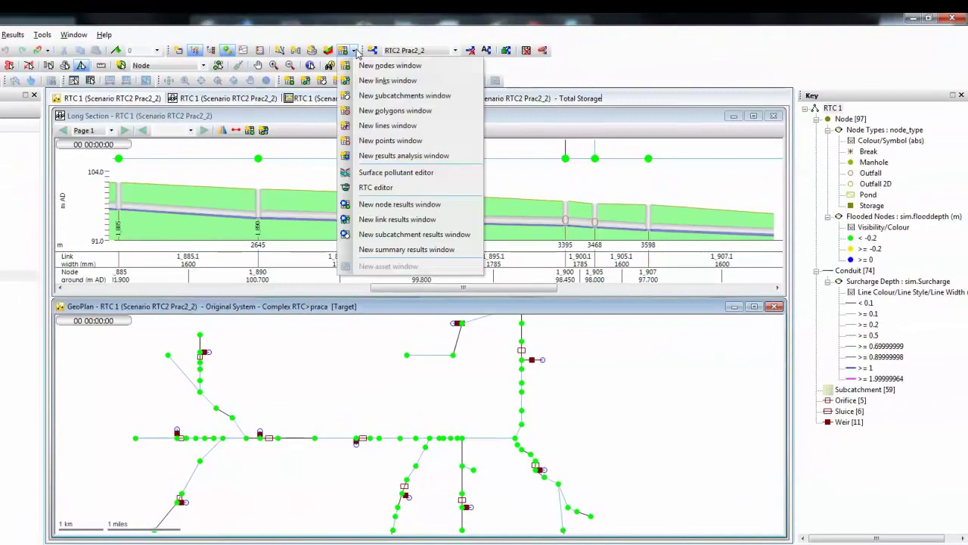
pyautogui.click(373, 186)
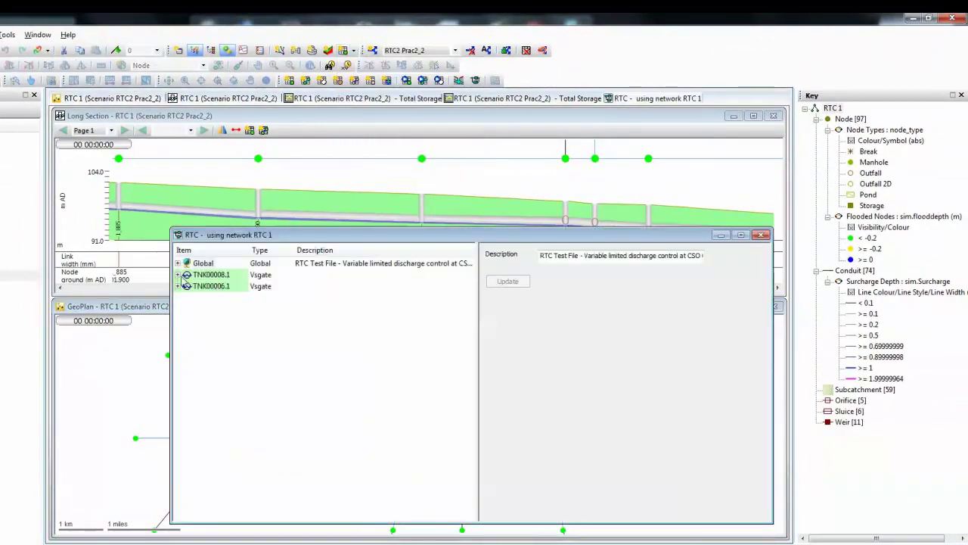
pyautogui.click(178, 275)
pyautogui.click(178, 353)
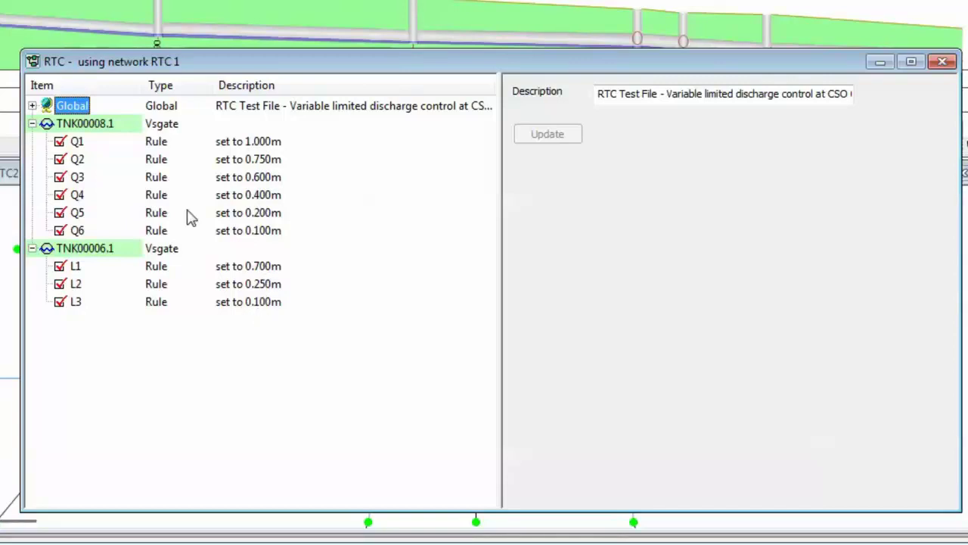
pyautogui.click(78, 144)
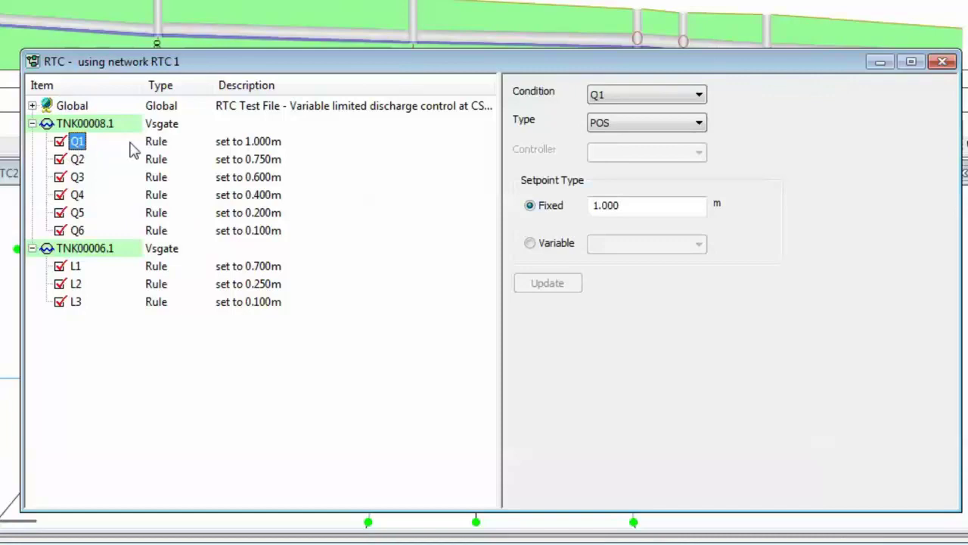
pyautogui.click(79, 232)
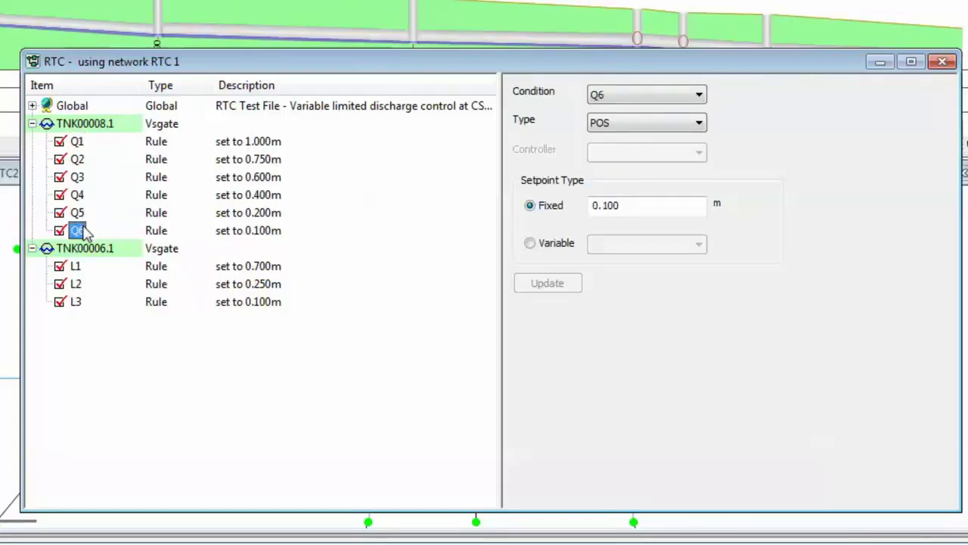
pyautogui.click(67, 127)
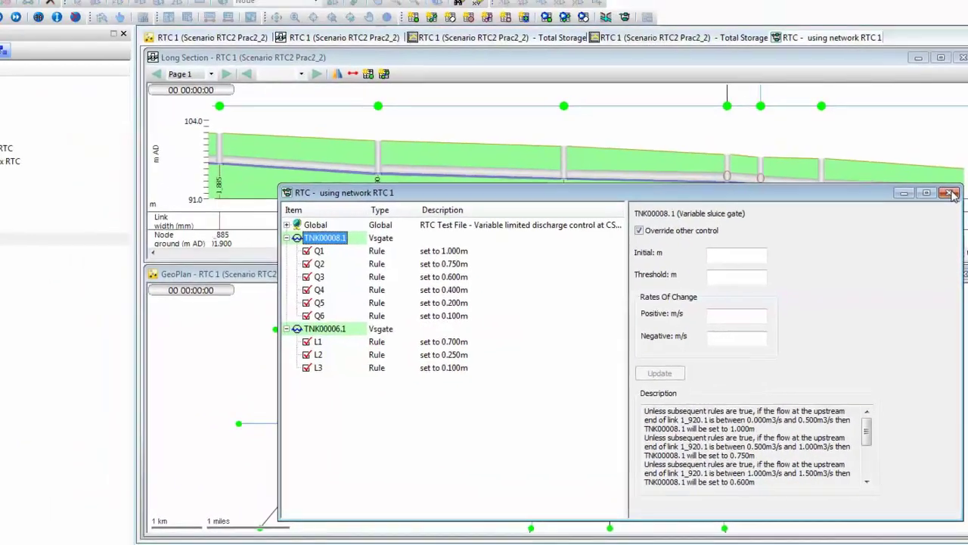
pyautogui.click(943, 72)
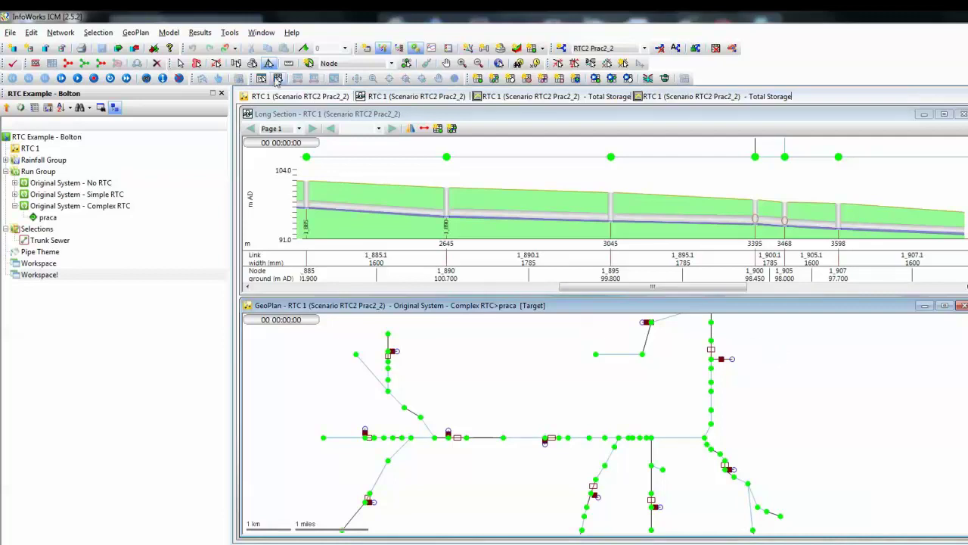
# Step: Place custom ID labels beside sluices TNK00008.1 and TNK00006.1 on the GeoPlan
pyautogui.click(270, 66)
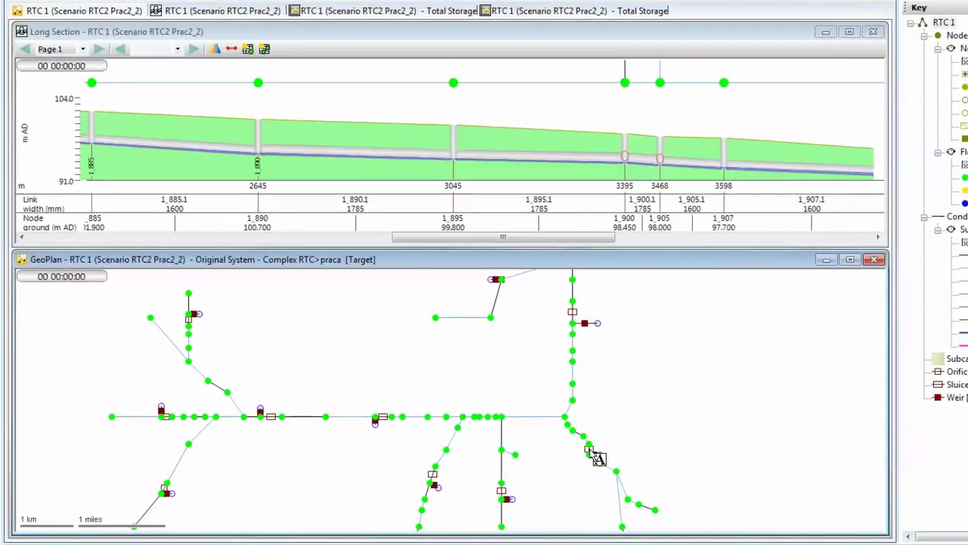
pyautogui.click(612, 457)
pyautogui.moveTo(613, 458); pyautogui.dragTo(621, 401)
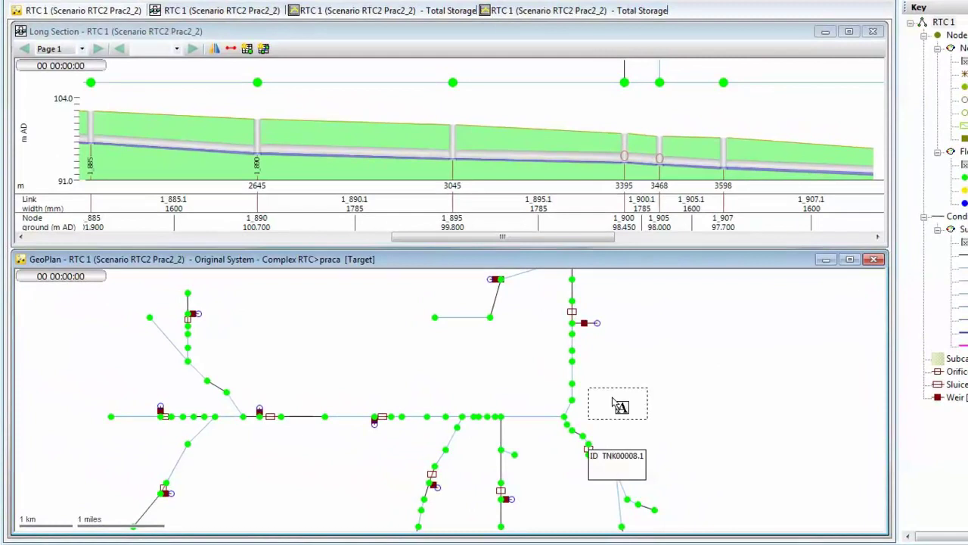
pyautogui.click(432, 480)
pyautogui.moveTo(458, 492); pyautogui.dragTo(360, 460)
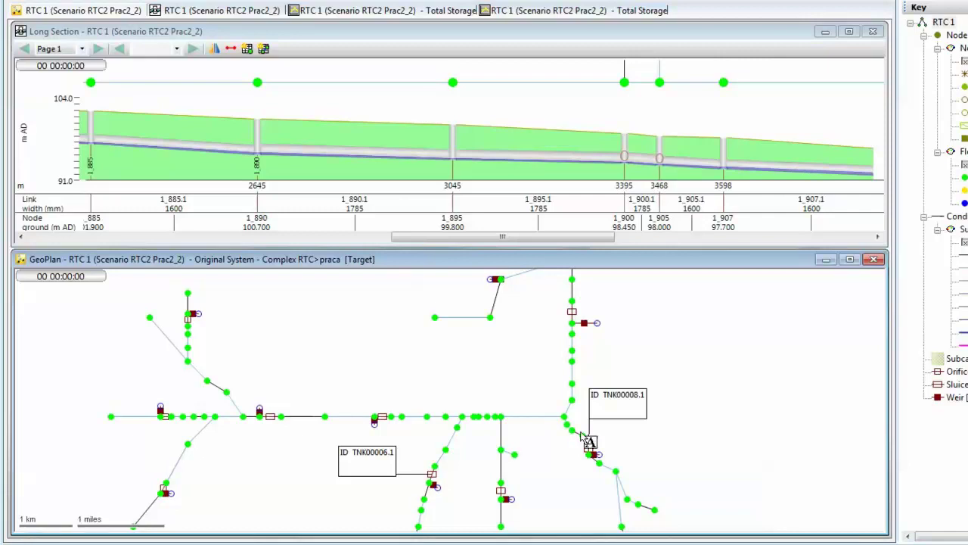
# Step: Add the state_l regulator opening field to the TNK00008.1 label
pyautogui.doubleClick(622, 416)
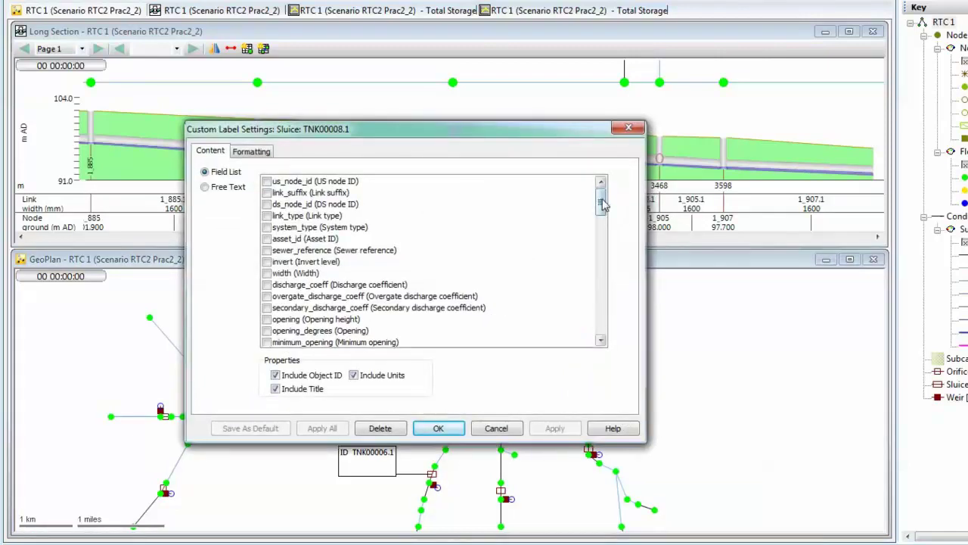
pyautogui.scroll(-1, 354, 194)
pyautogui.scroll(-1, 354, 194)
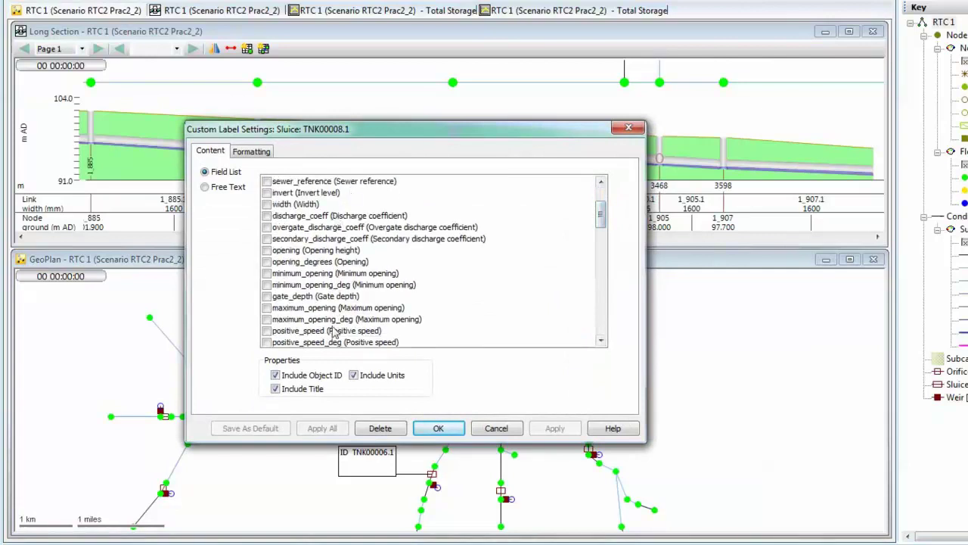
pyautogui.moveTo(597, 219); pyautogui.dragTo(600, 305)
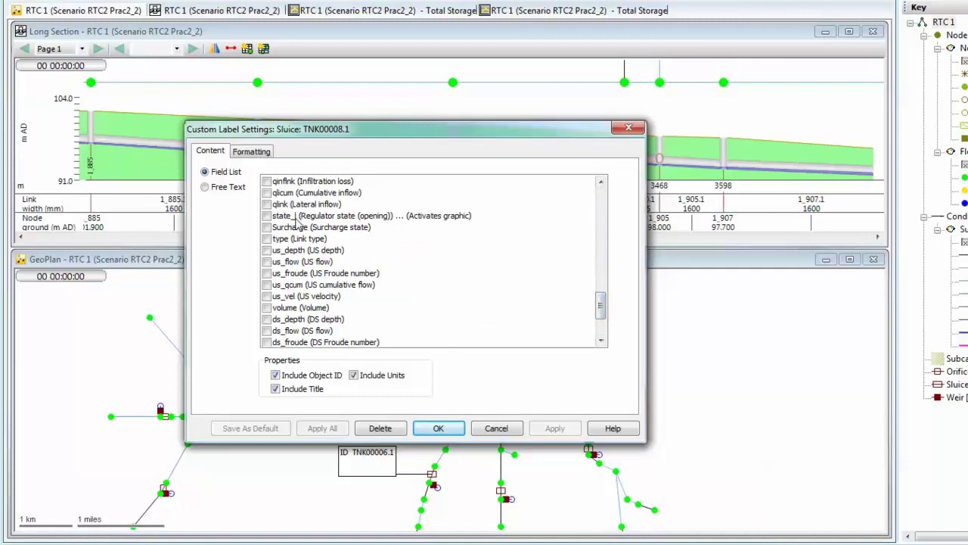
pyautogui.click(269, 217)
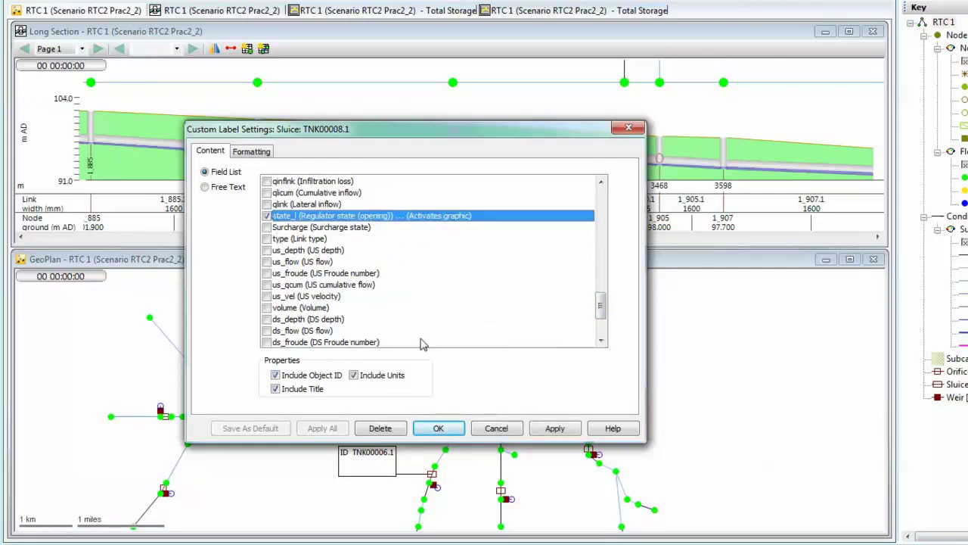
pyautogui.click(555, 430)
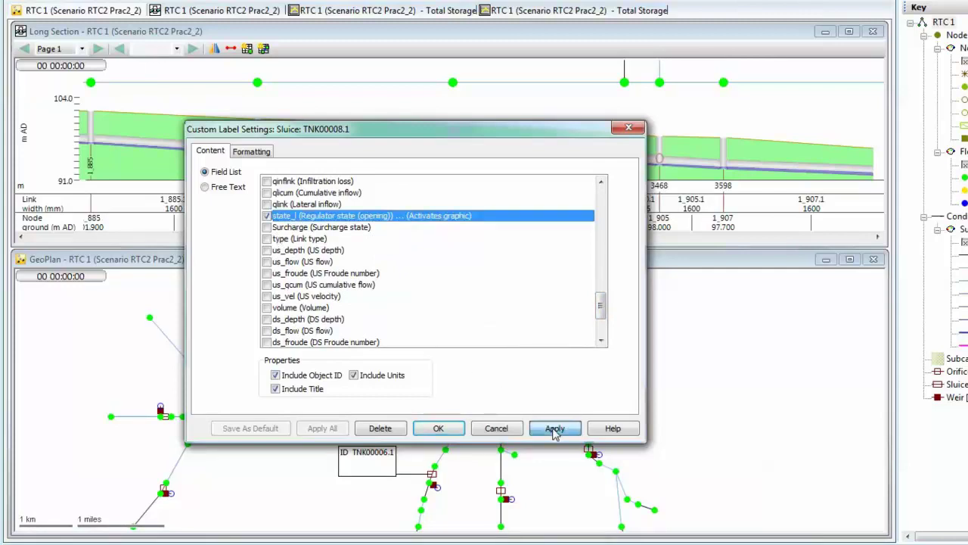
pyautogui.click(440, 429)
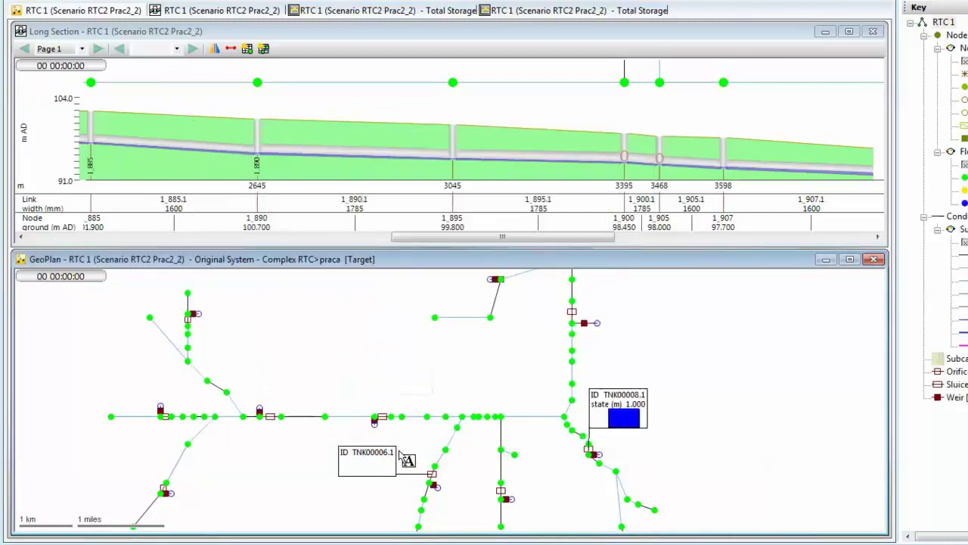
# Step: Add the state_l regulator opening field to the TNK00006.1 label
pyautogui.doubleClick(376, 467)
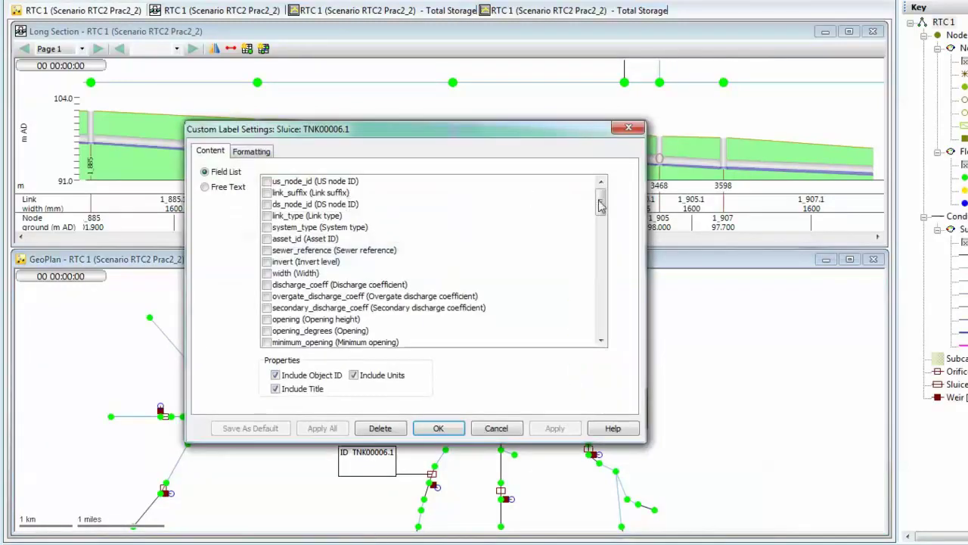
pyautogui.moveTo(602, 204); pyautogui.dragTo(604, 314)
pyautogui.click(267, 204)
pyautogui.click(550, 428)
pyautogui.click(440, 428)
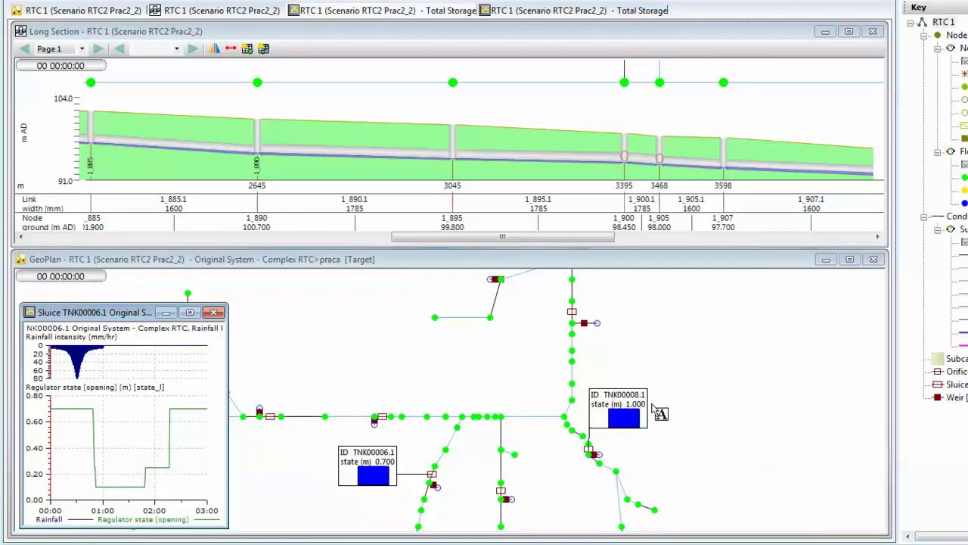
# Step: Show the rainfall and regulator opening graph for sluice TNK00008.1
pyautogui.click(607, 12)
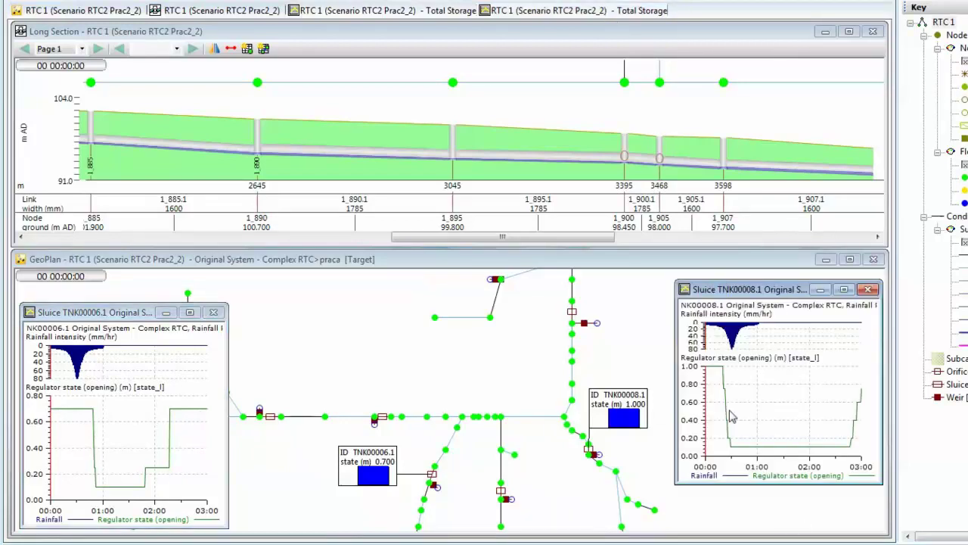